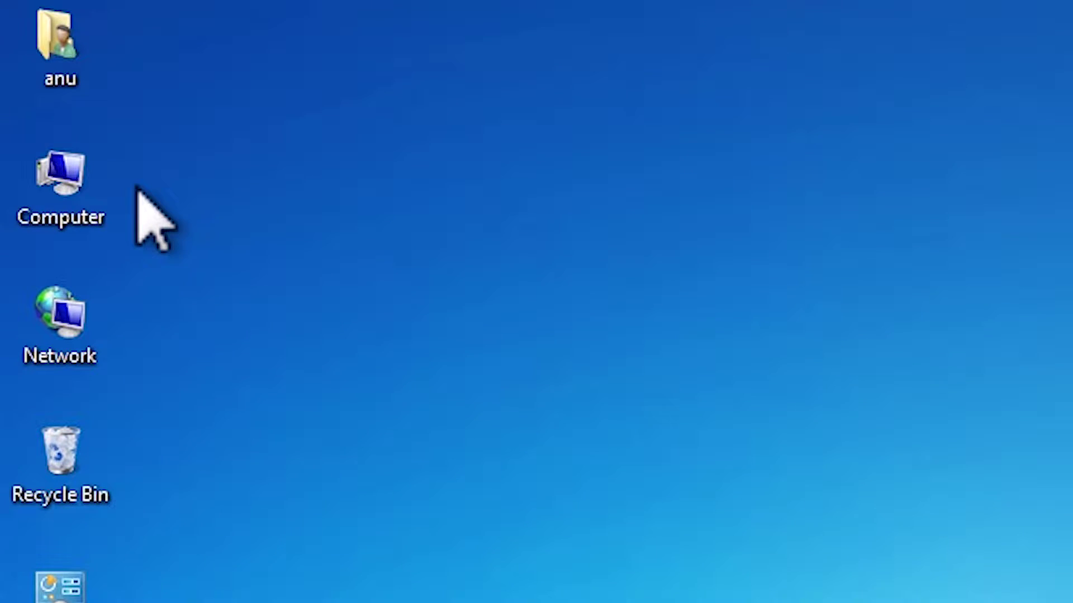
Check the computer's basic system information via Computer properties, then review the notes with driver links
right_click(80, 190)
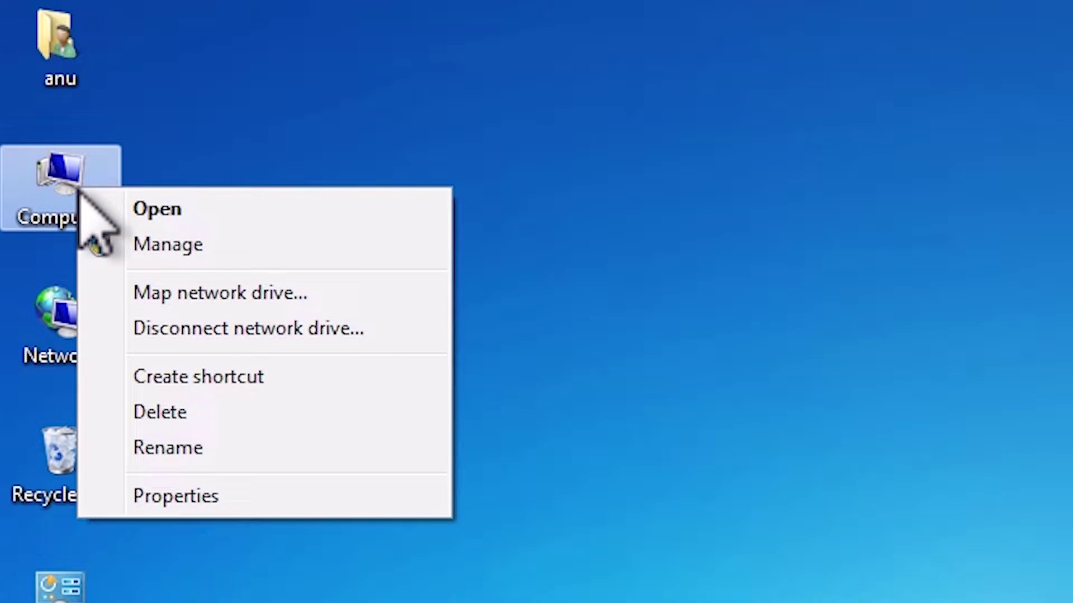
left_click(185, 494)
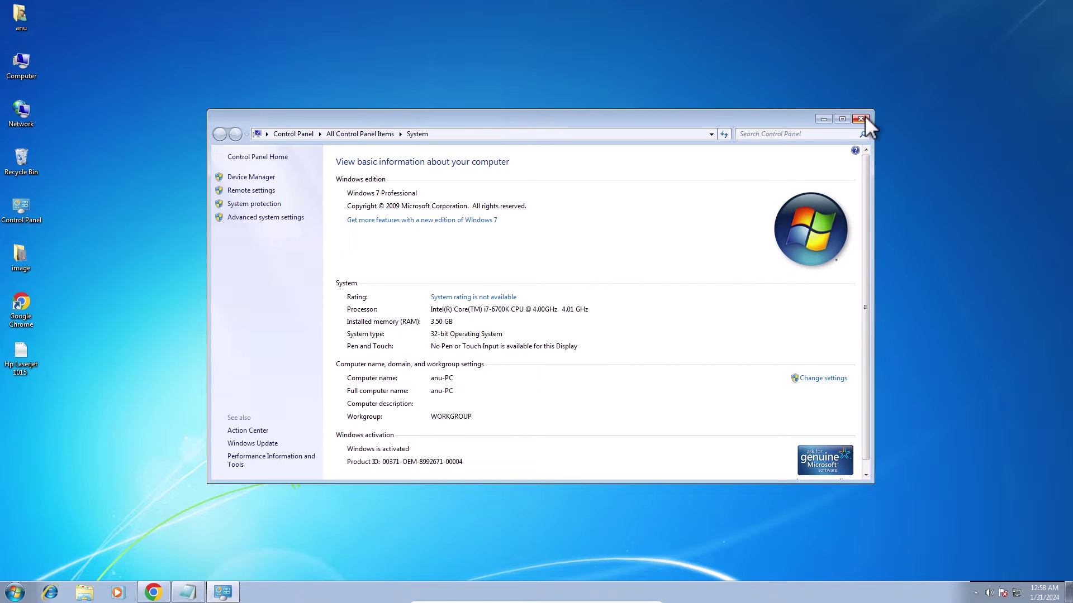
left_click(865, 117)
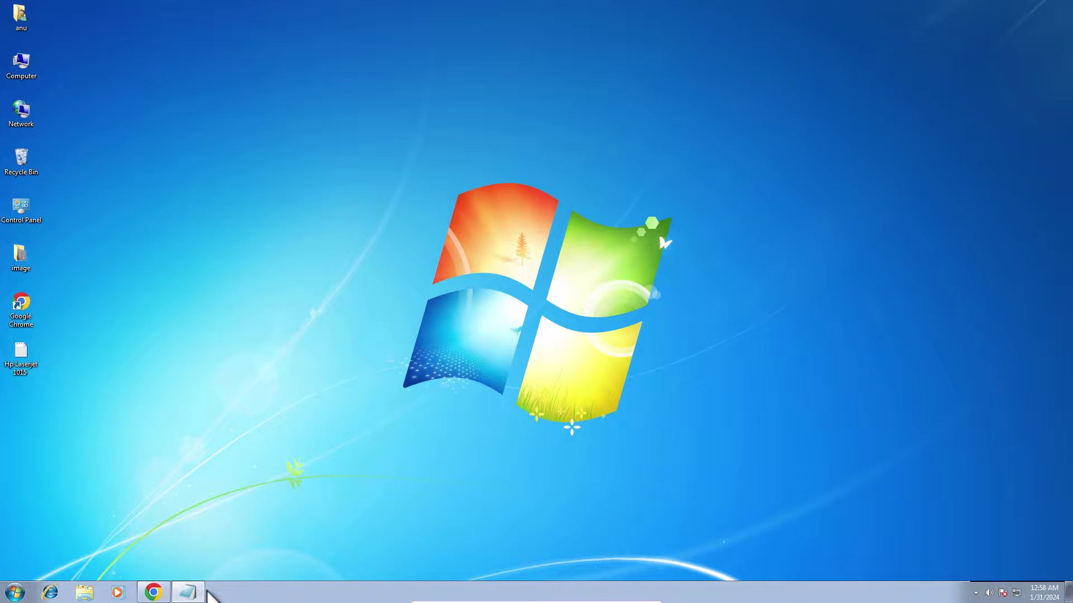
mouse_move(187, 592)
left_click(199, 595)
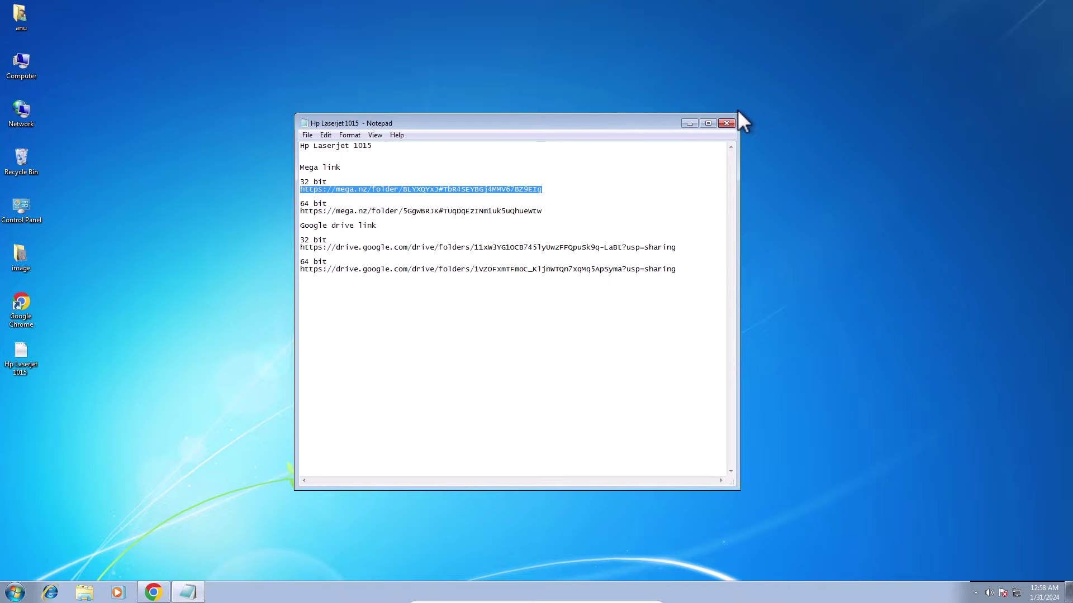
left_click(692, 126)
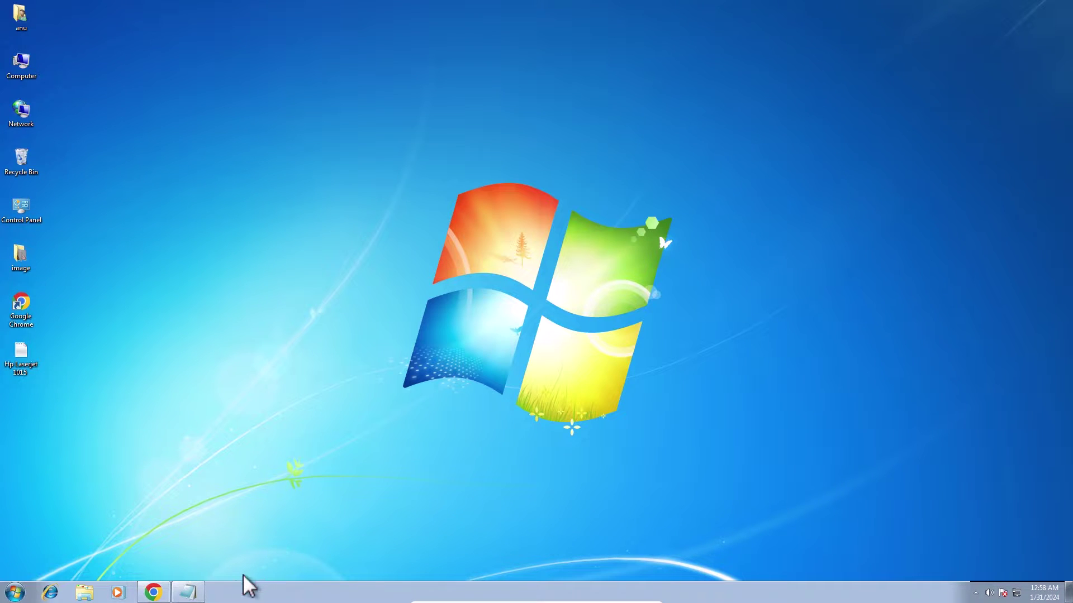
In MEGA, download the hp_laserjet_1015_32bit driver folder as a ZIP file
left_click(166, 593)
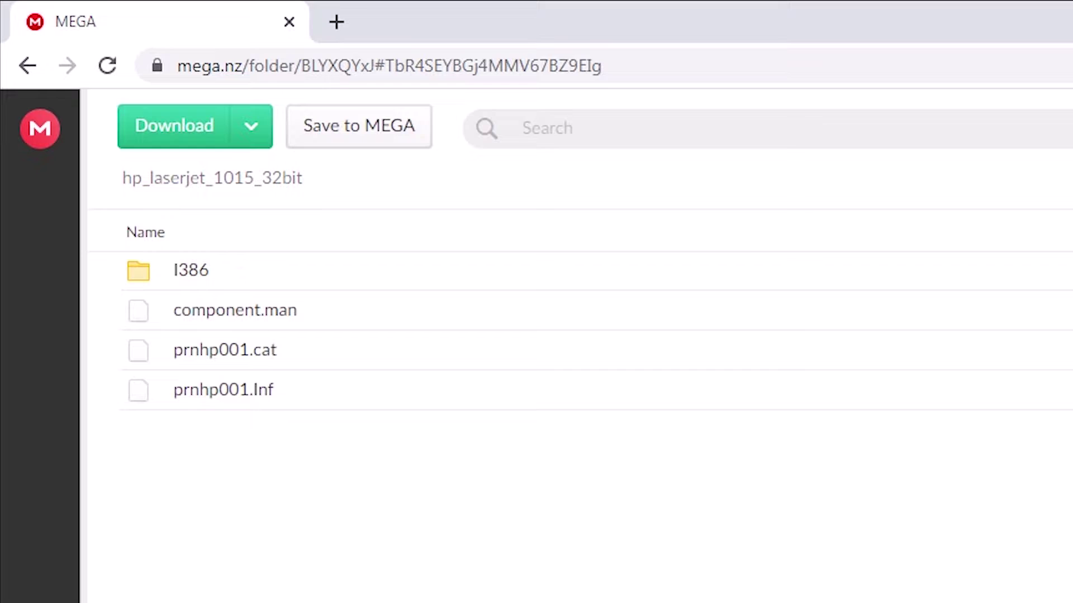
left_click(249, 139)
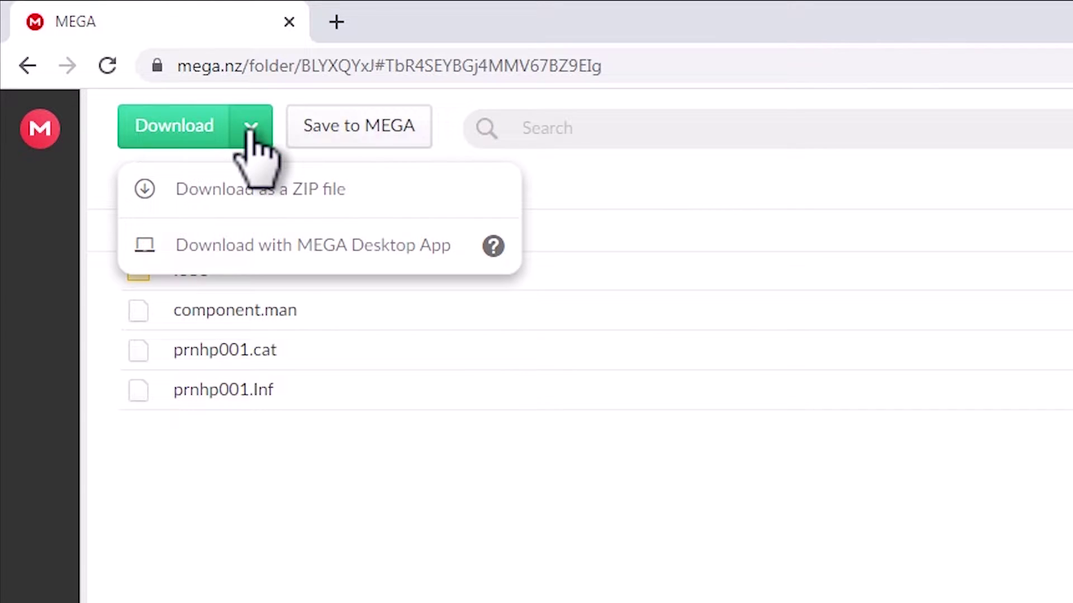
left_click(295, 189)
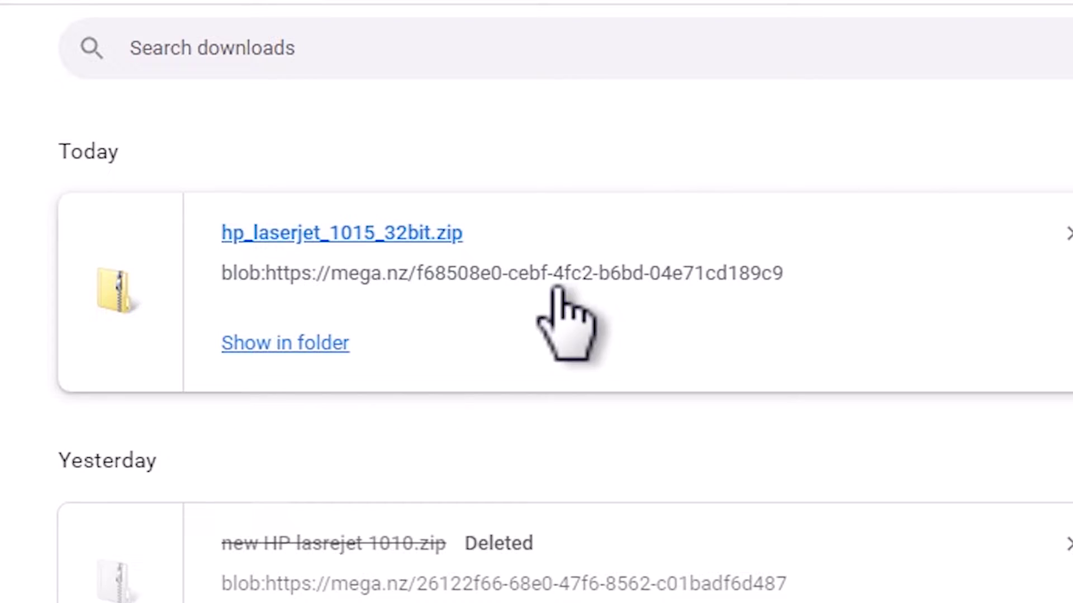
Move the downloaded hp_laserjet_1015_32bit zip from Downloads onto the desktop
left_click(316, 350)
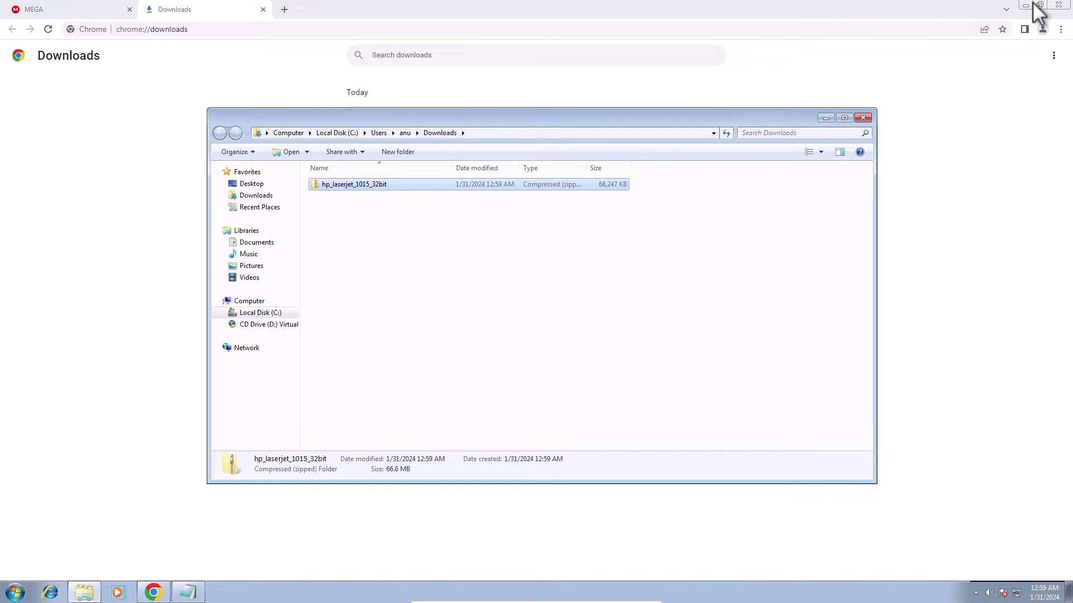
left_click(1033, 6)
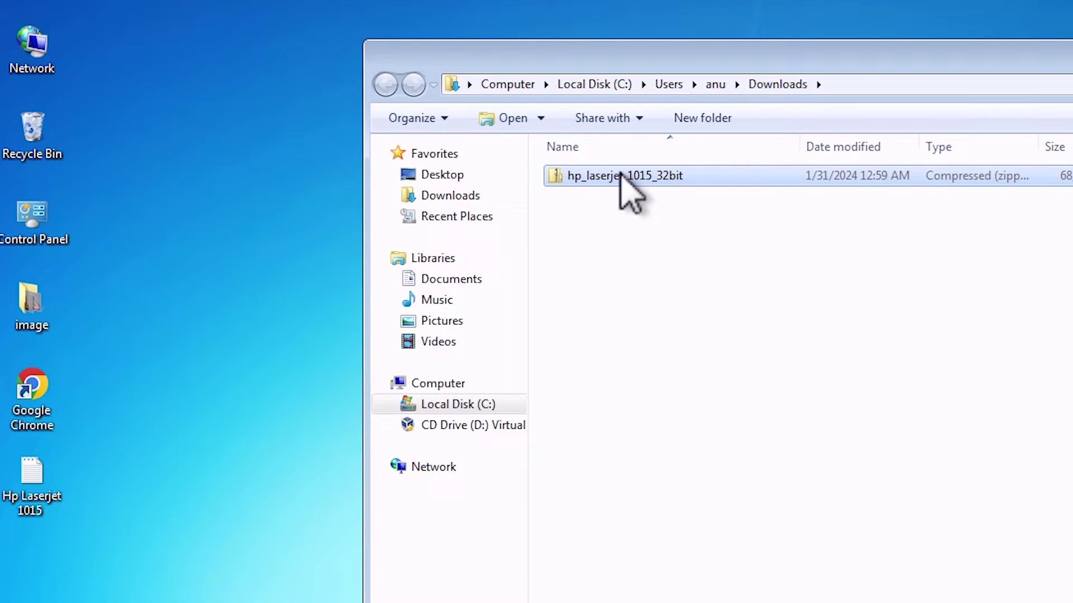
left_click_drag(621, 175, 169, 353)
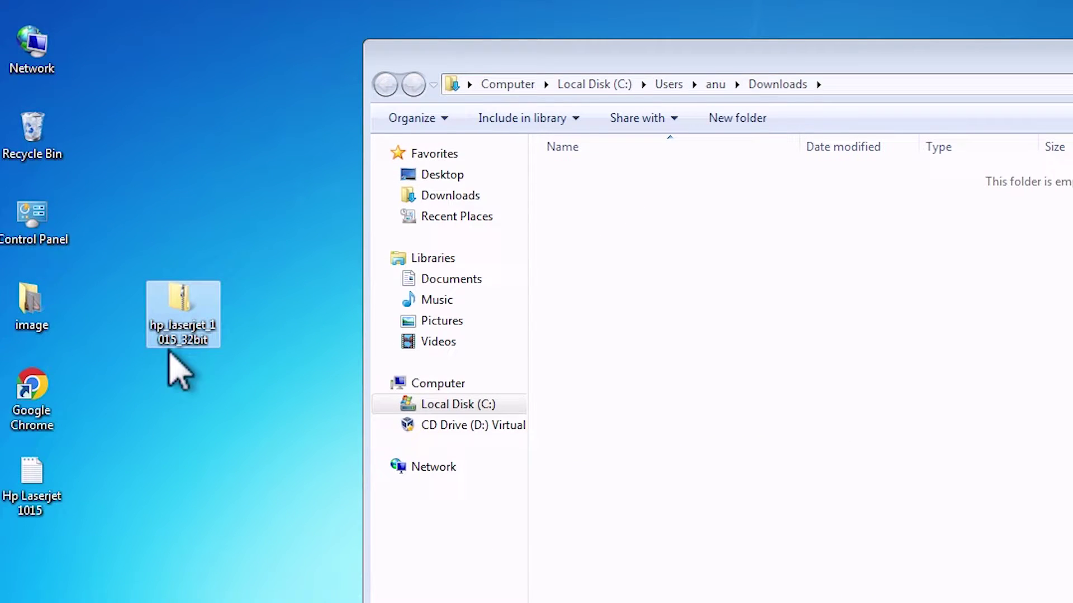
key("alt+F4")
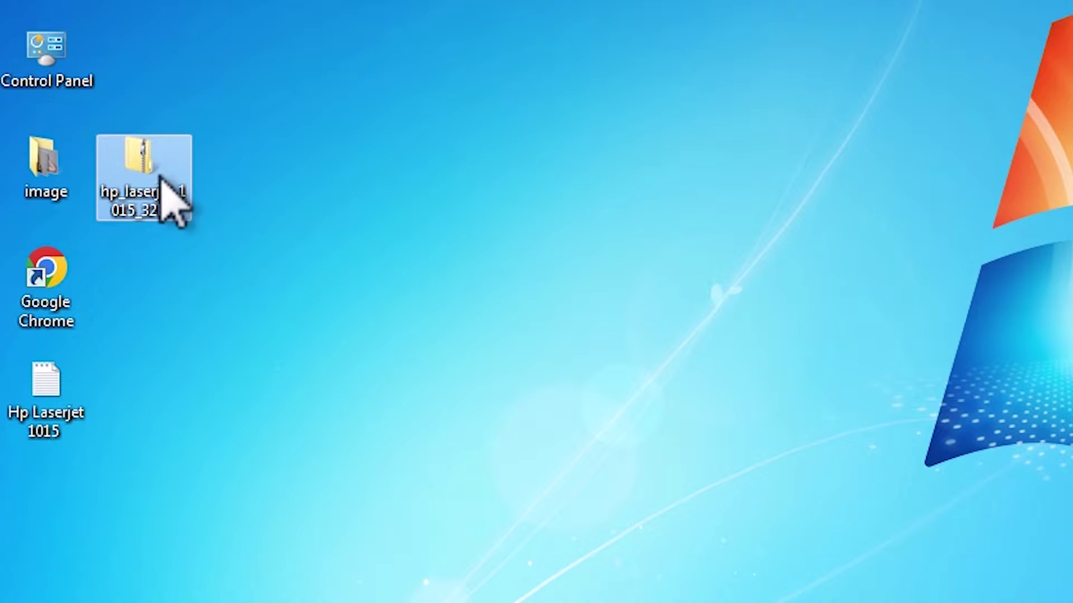
Extract the hp_laserjet_1015_32bit zip into a folder on the desktop
right_click(161, 180)
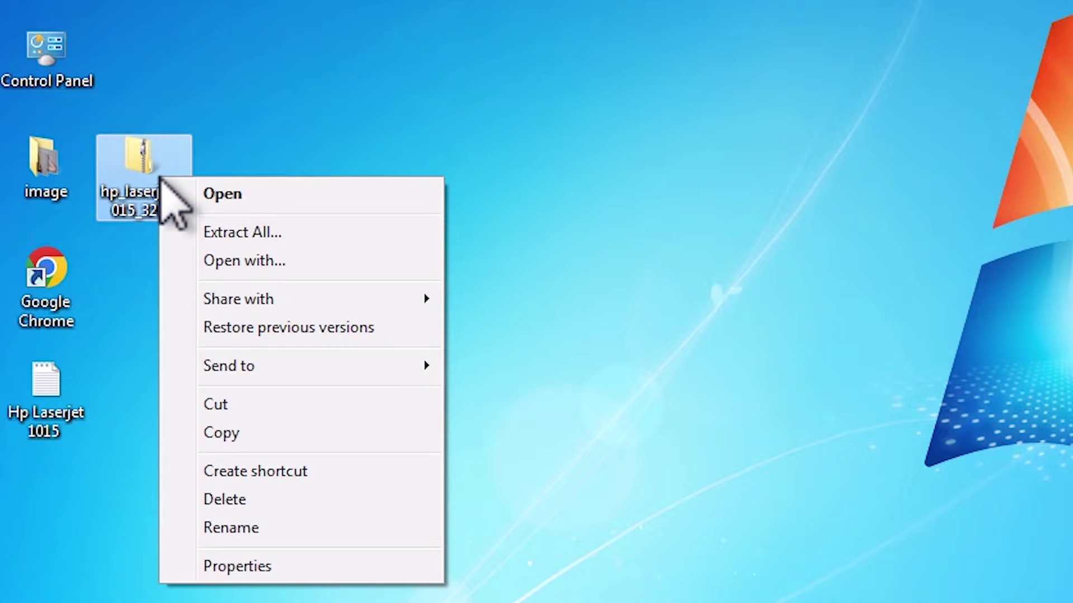
left_click(278, 233)
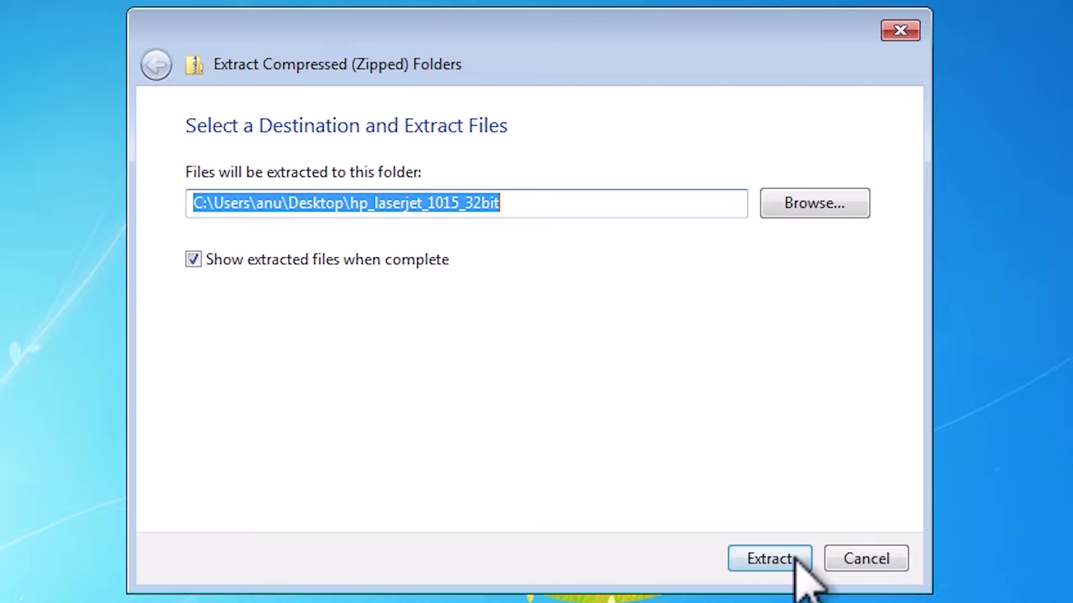
left_click(797, 560)
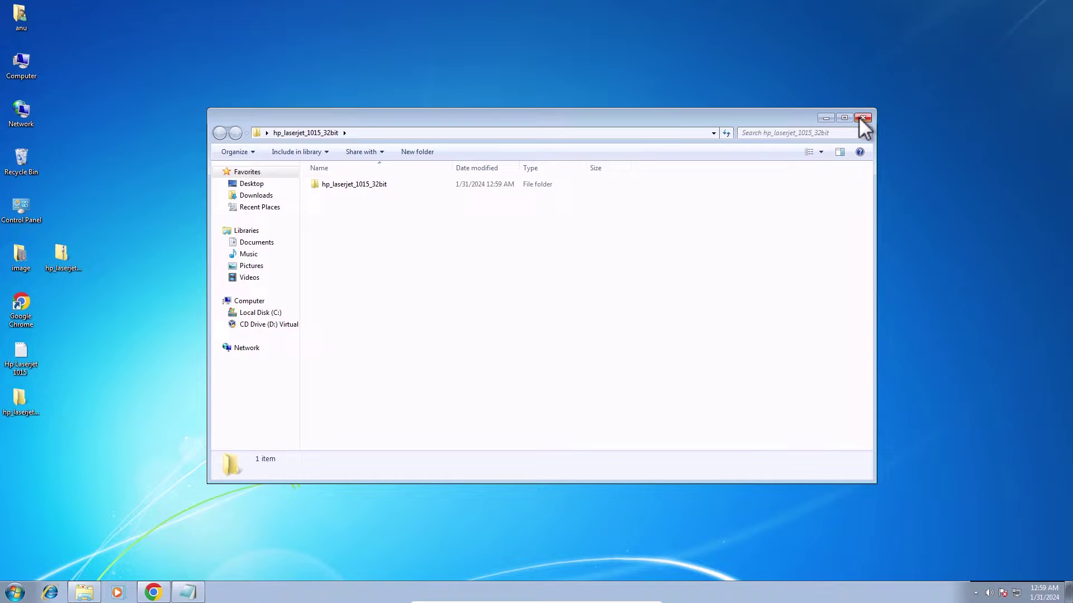
left_click(860, 117)
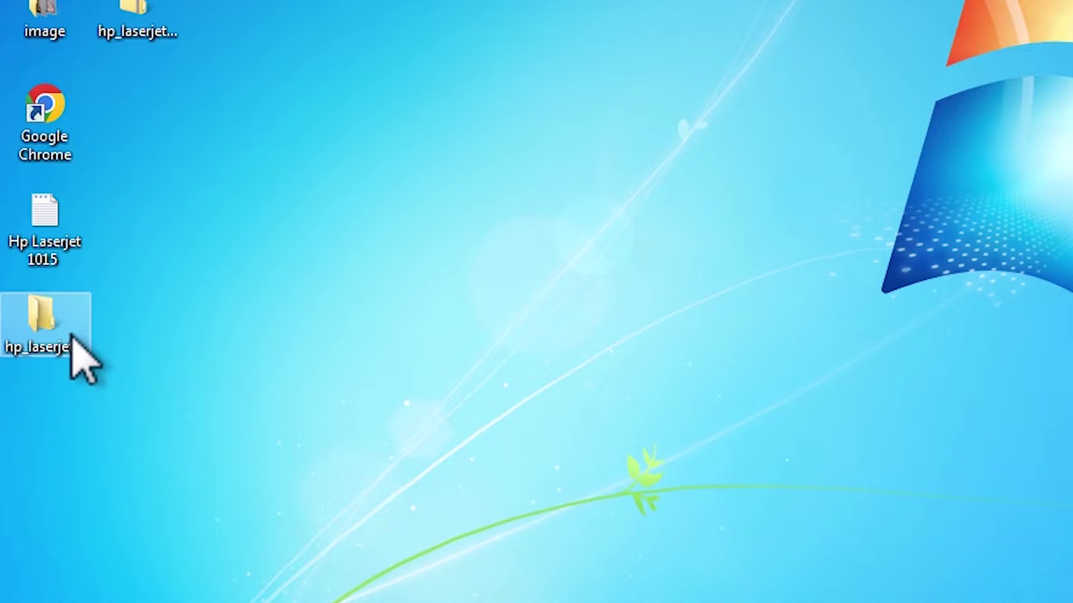
Verify the extracted folder contains the I386, component.man and prnhp001 driver files
double_click(71, 333)
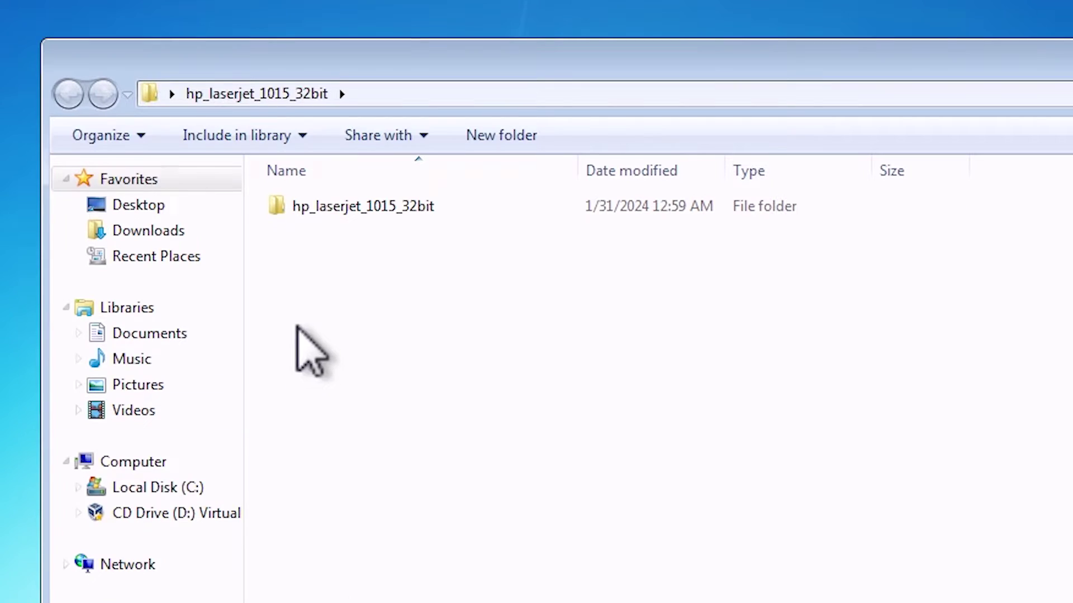
double_click(352, 208)
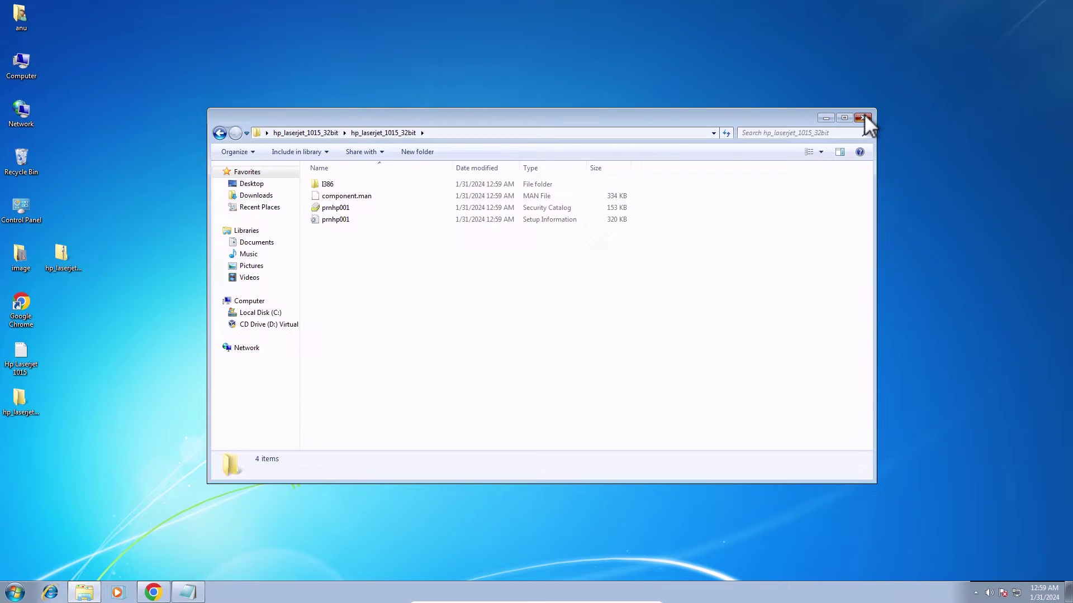
left_click(863, 113)
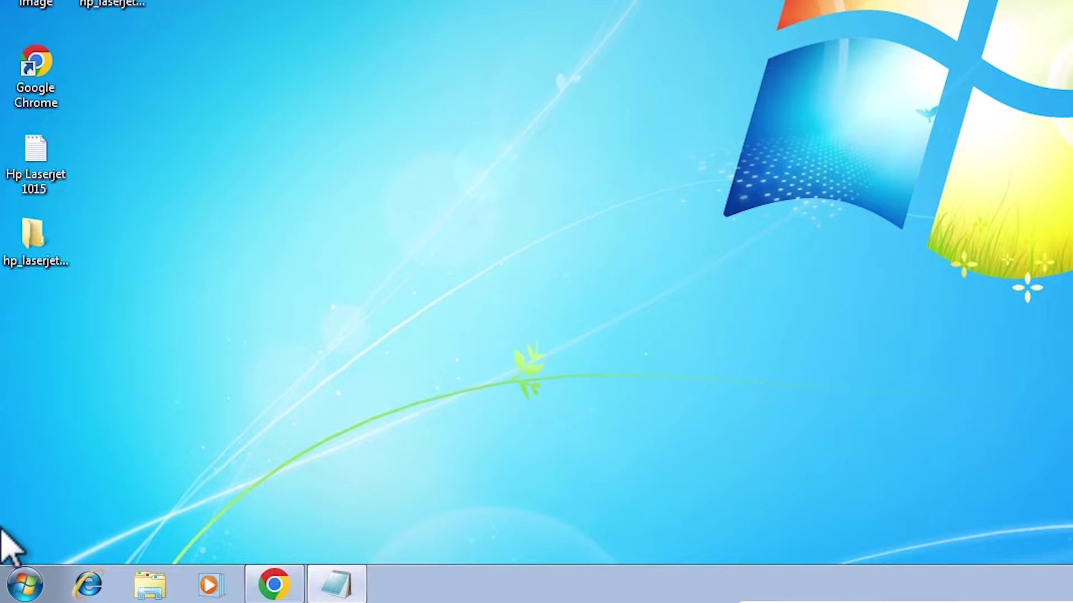
From the Start menu, reach Devices and Printers via Control Panel's large-icons all-items view
left_click(16, 593)
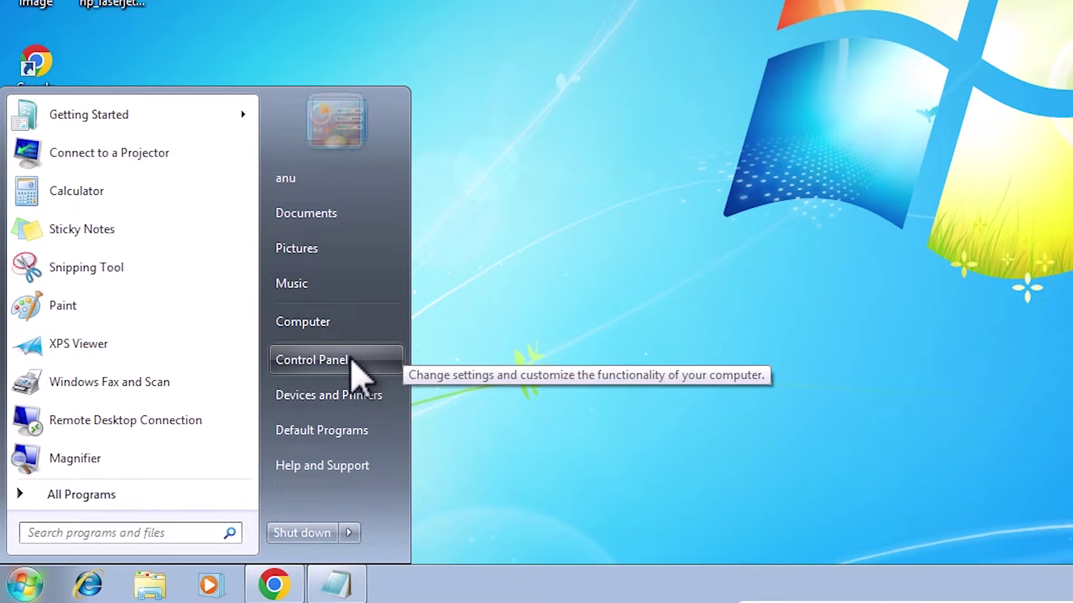
left_click(311, 360)
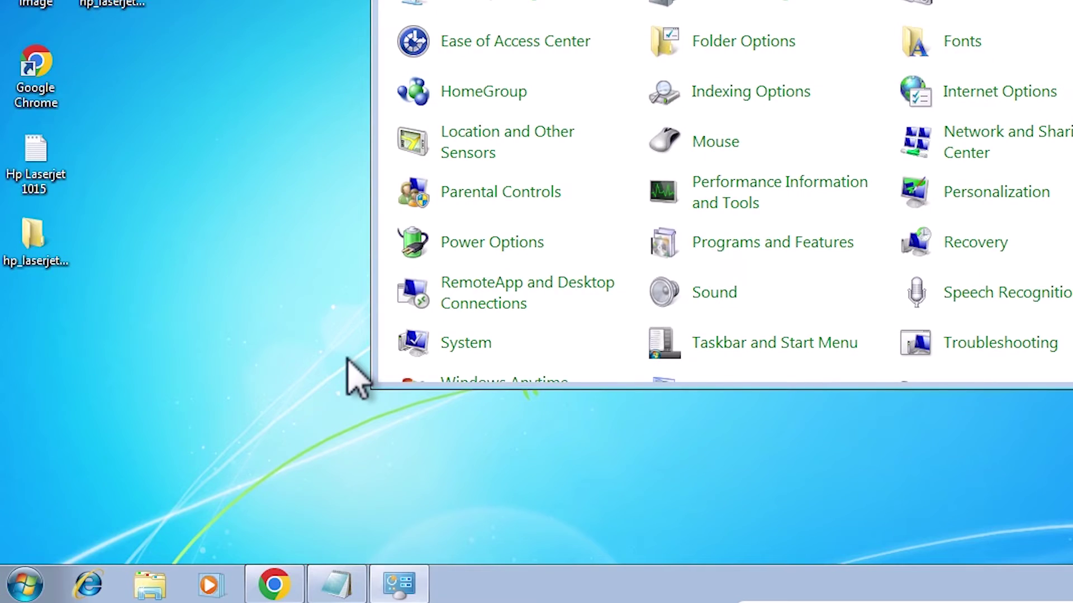
left_click(846, 166)
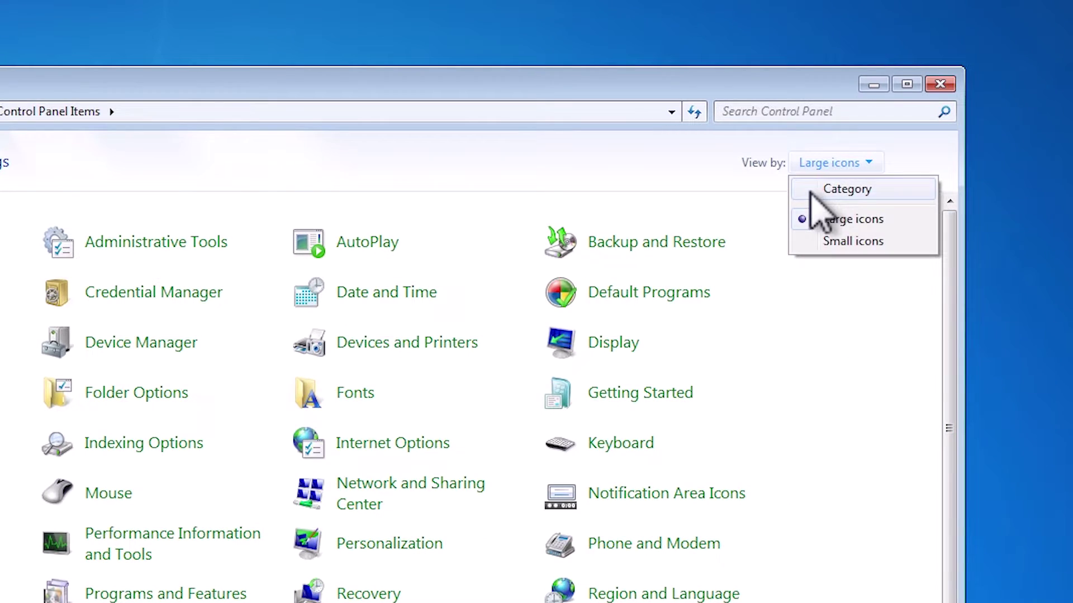
left_click(833, 189)
left_click(681, 165)
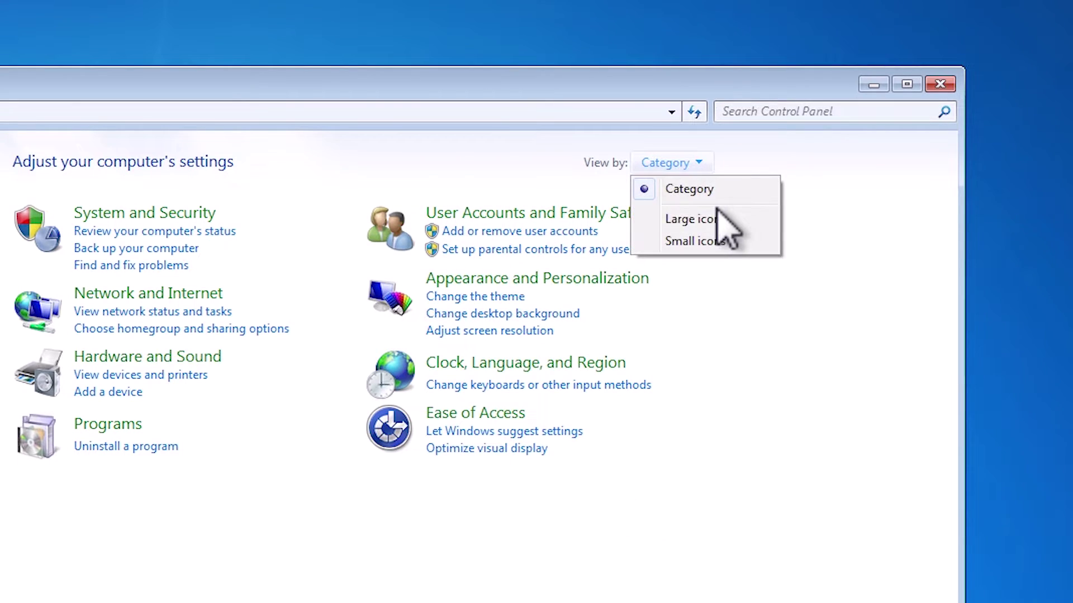
left_click(714, 221)
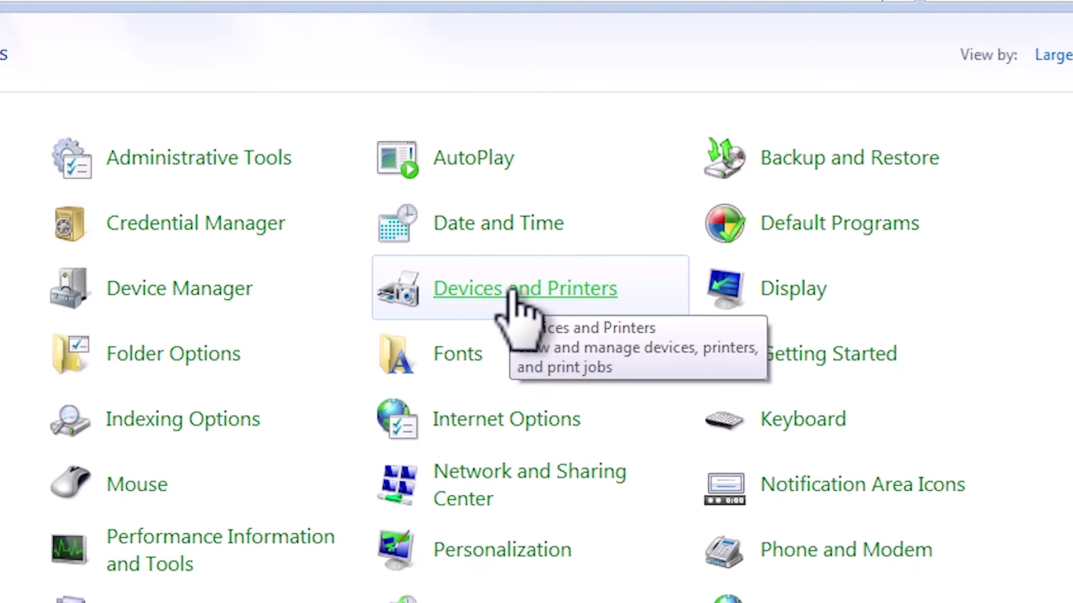
left_click(512, 288)
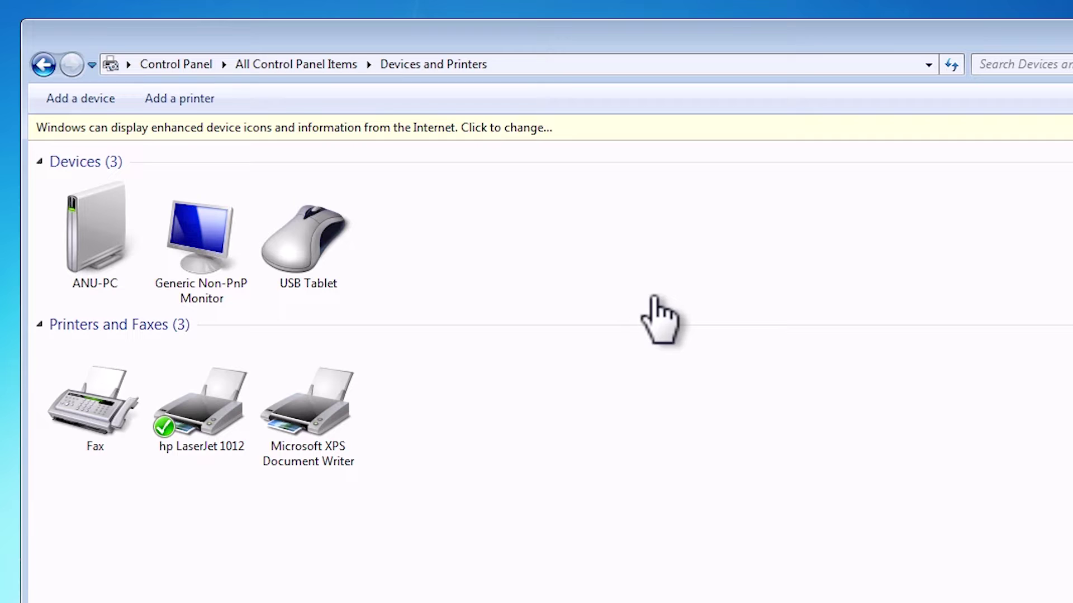
Start adding a local printer on the existing USB_001 (Local Port) port
left_click(203, 107)
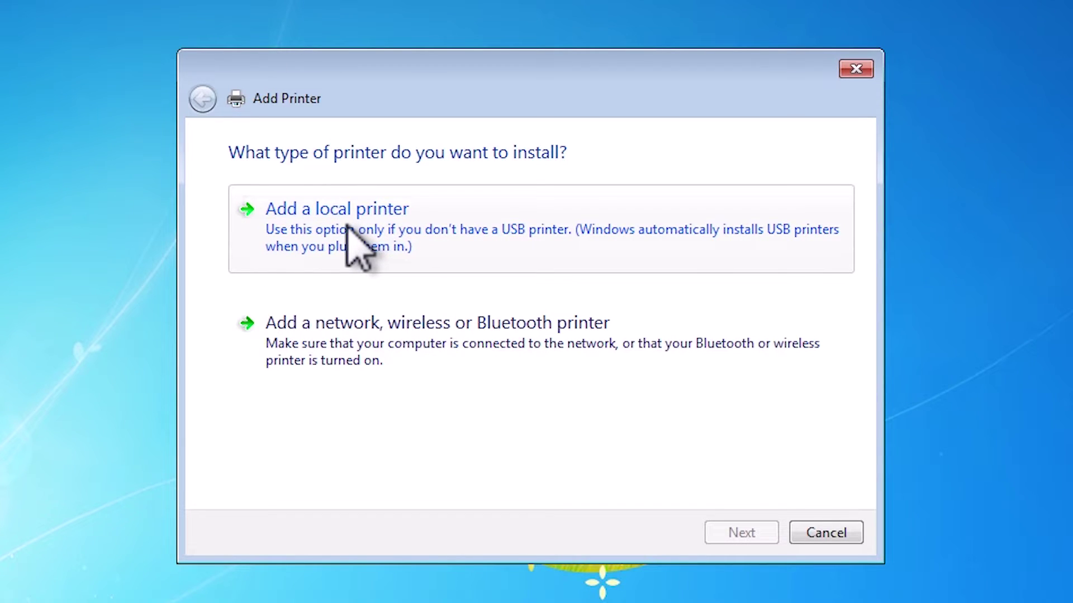
left_click(353, 238)
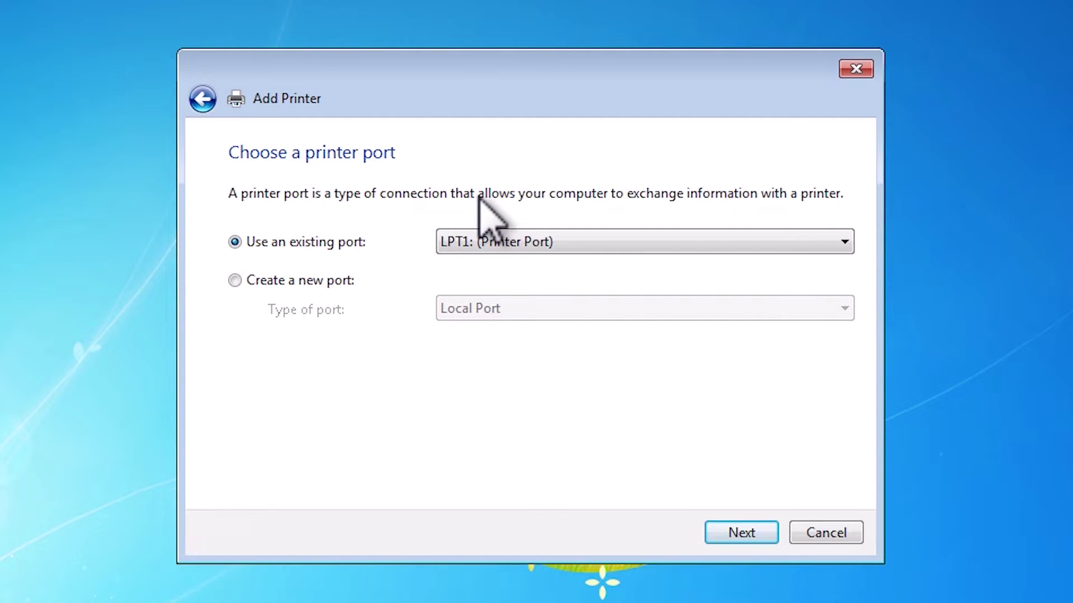
left_click(571, 241)
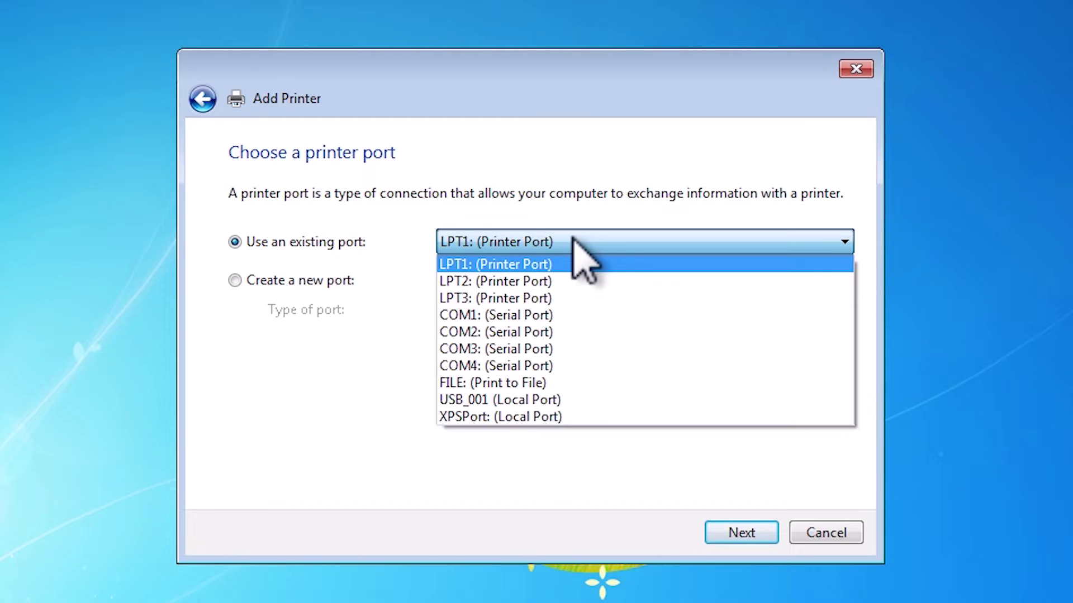
left_click(531, 400)
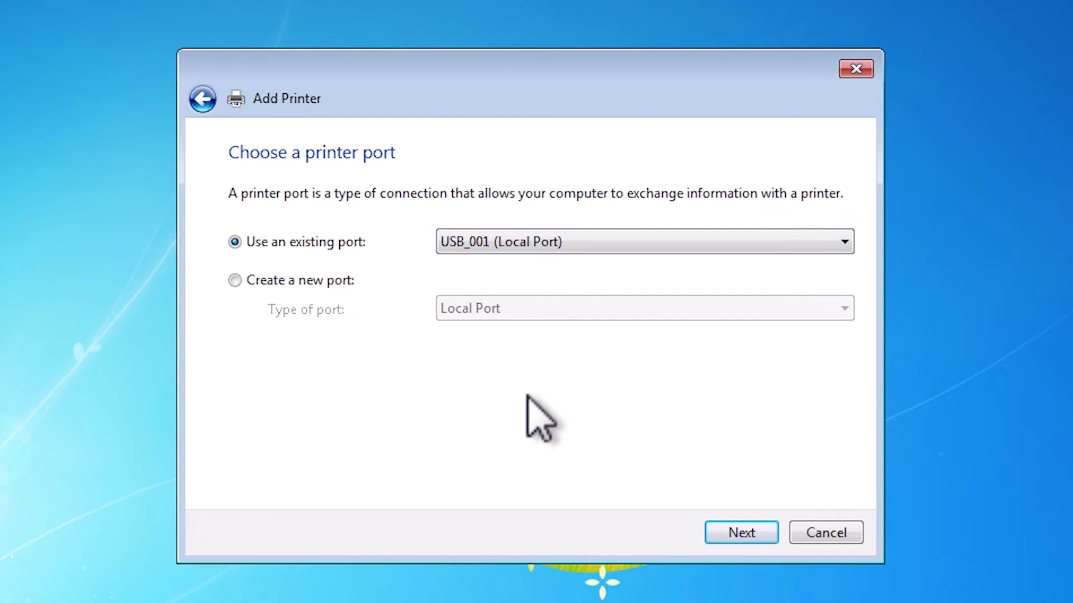
left_click(741, 533)
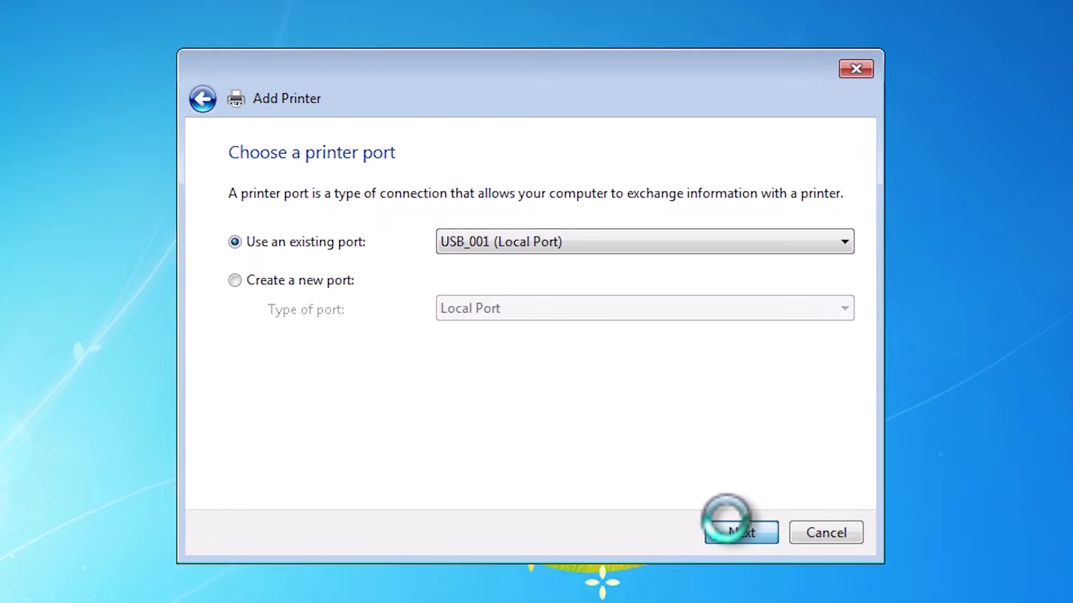
Via Have Disk, load the prnhp001 driver file from Desktop > hp_laserjet_1015_32bit > hp_laserjet_1015_32bit
left_click(825, 478)
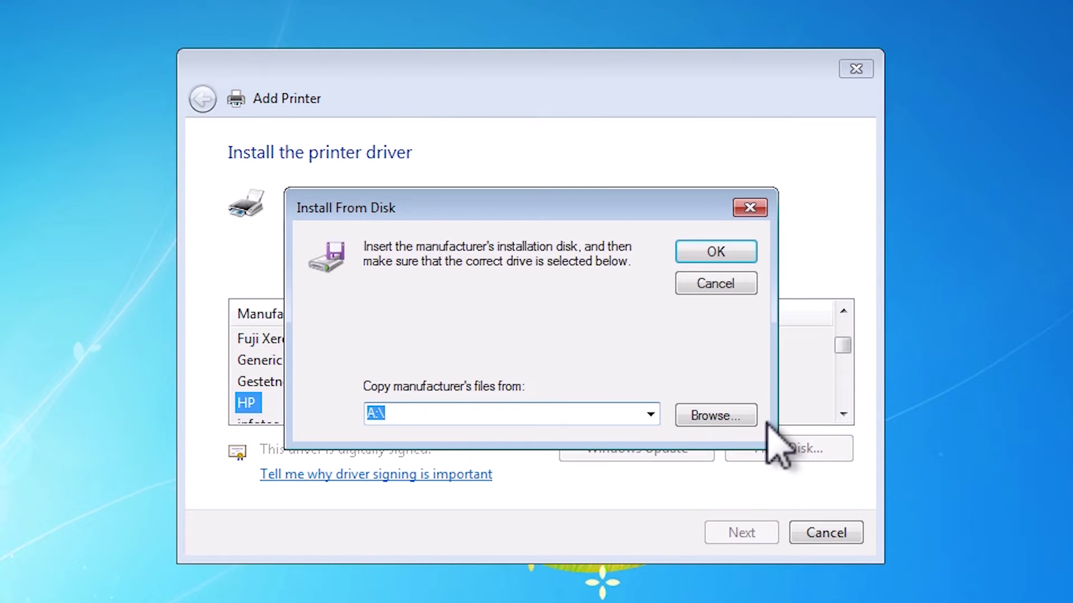
left_click(740, 419)
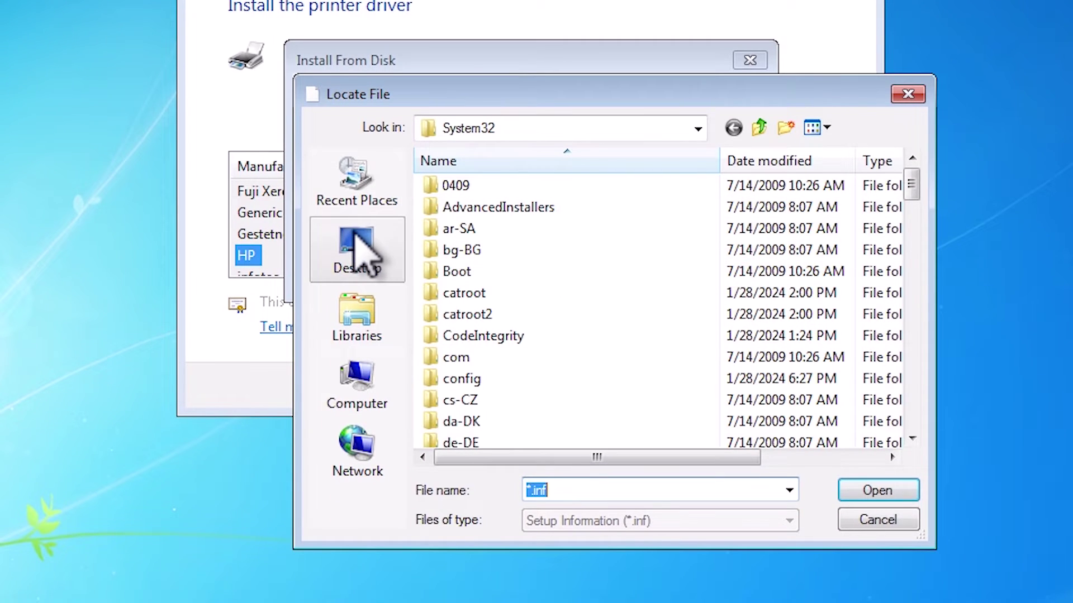
left_click(355, 245)
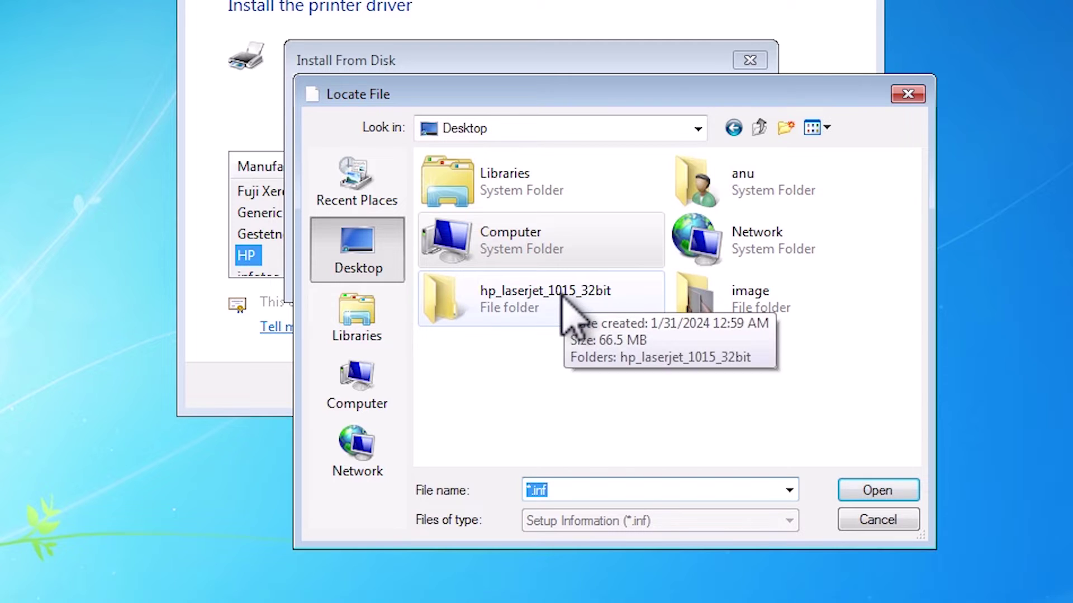
double_click(575, 312)
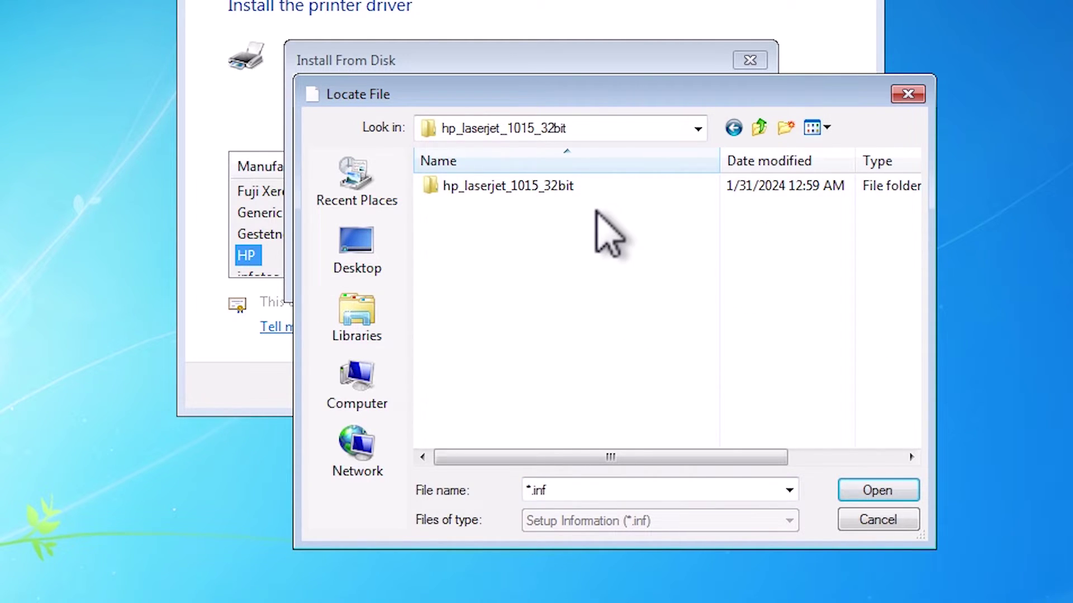
double_click(562, 187)
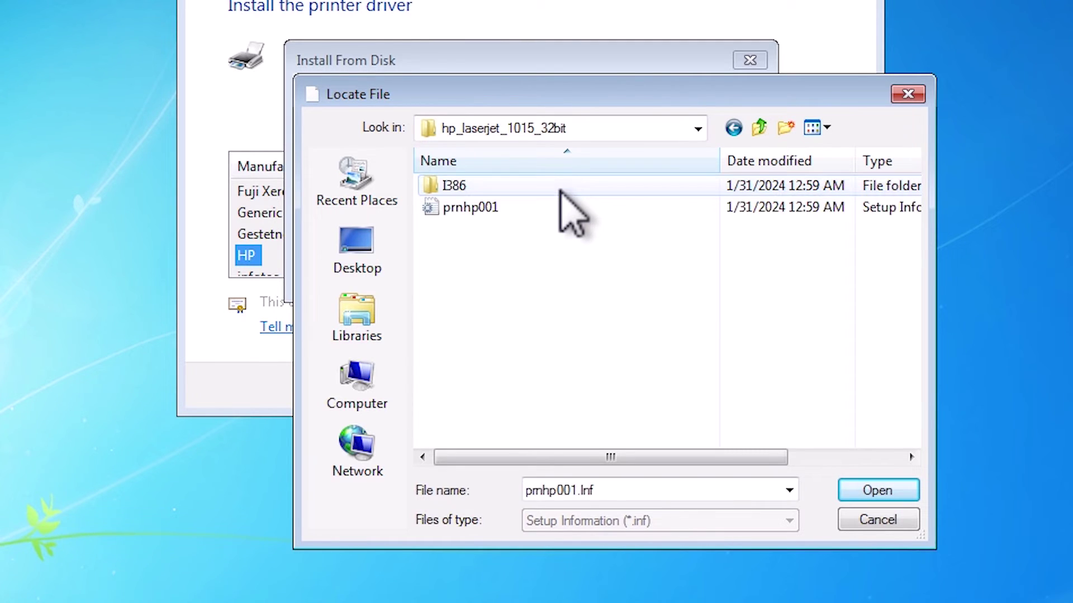
left_click(496, 207)
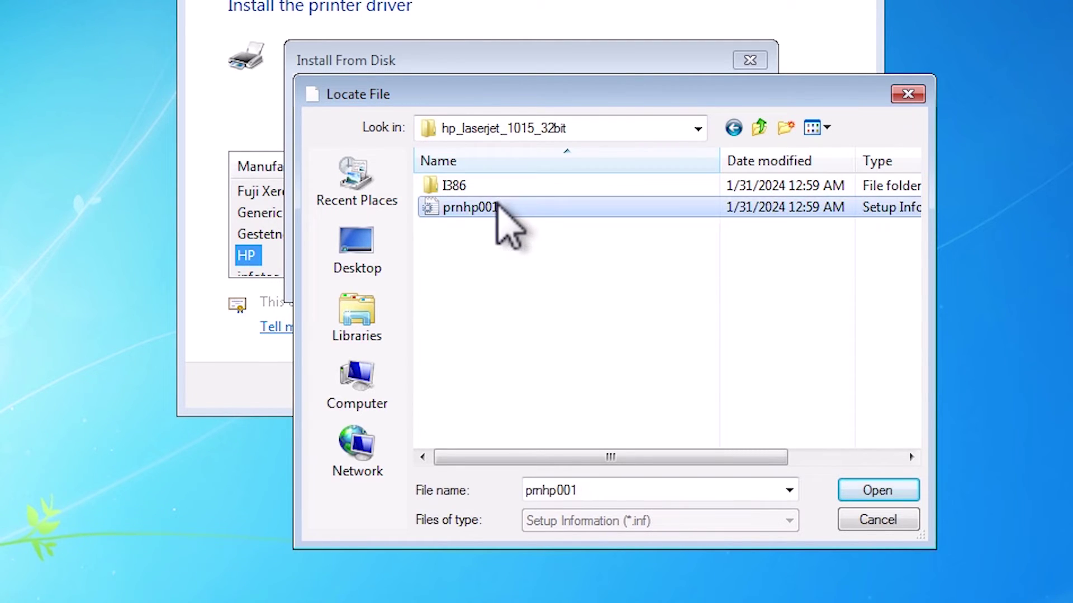
left_click(876, 493)
left_click(708, 245)
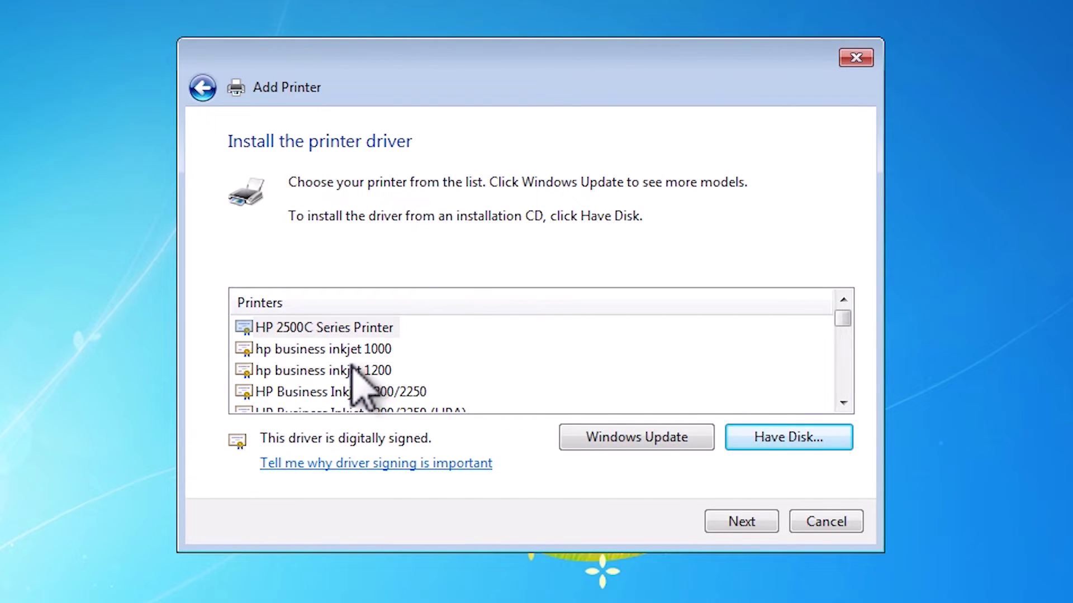
scroll(356, 381, "down", 2)
scroll(353, 387, "down", 2)
scroll(353, 389, "down", 2)
scroll(351, 393, "down", 2)
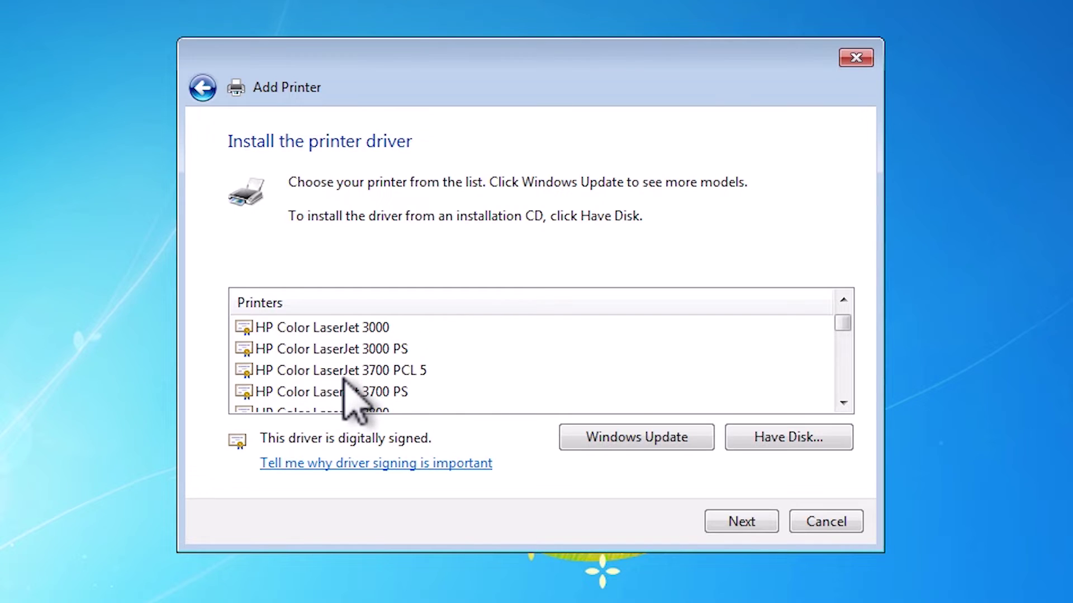
scroll(361, 382, "down", 3)
scroll(411, 385, "down", 5)
Select the HP LaserJet 1015 driver from the model list and continue
left_click(348, 392)
scroll(400, 383, "down", 1)
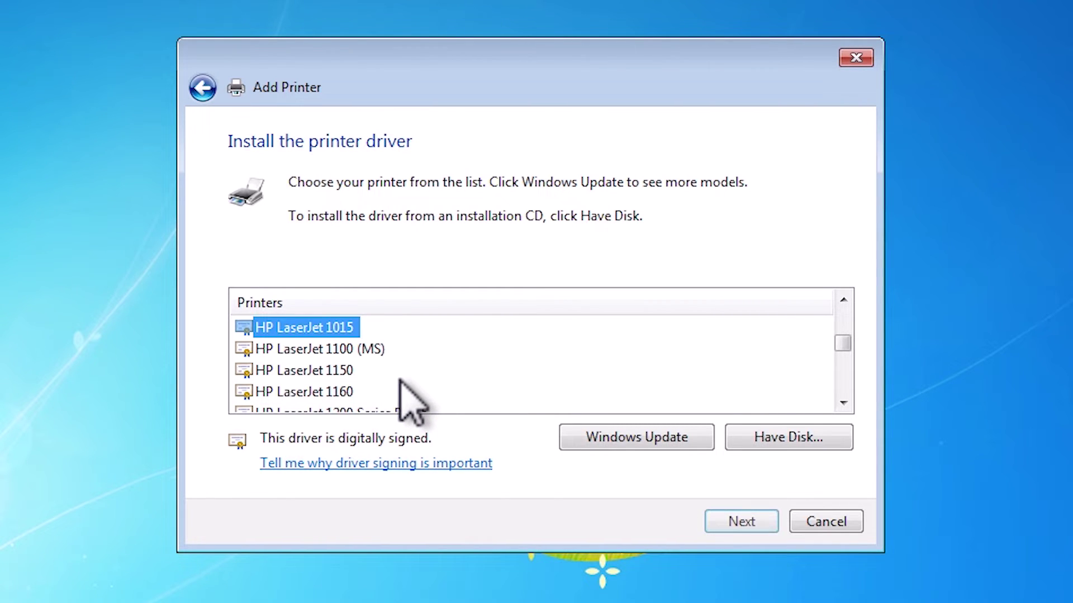
left_click(843, 300)
left_click(842, 300)
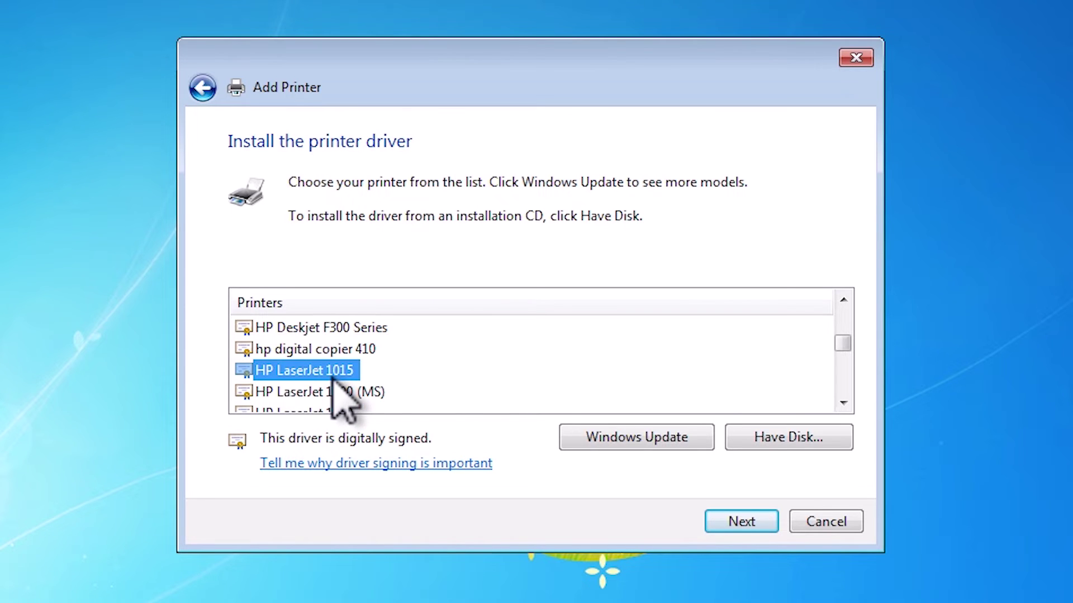
left_click(741, 522)
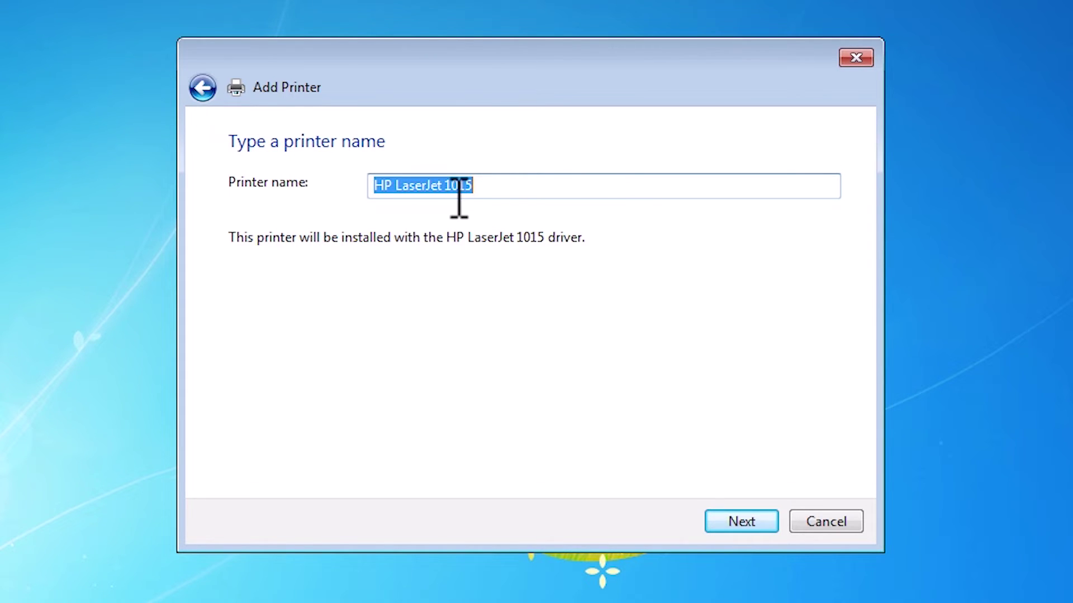
Install the printer as HP LaserJet 1015, set as default, and finish the wizard
left_click(742, 517)
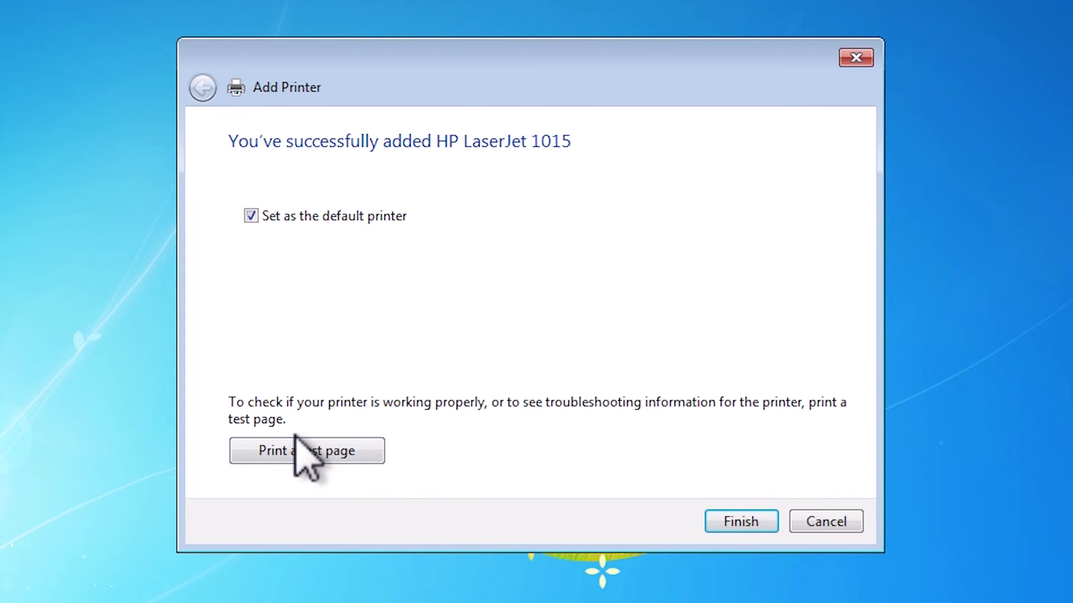
left_click(743, 521)
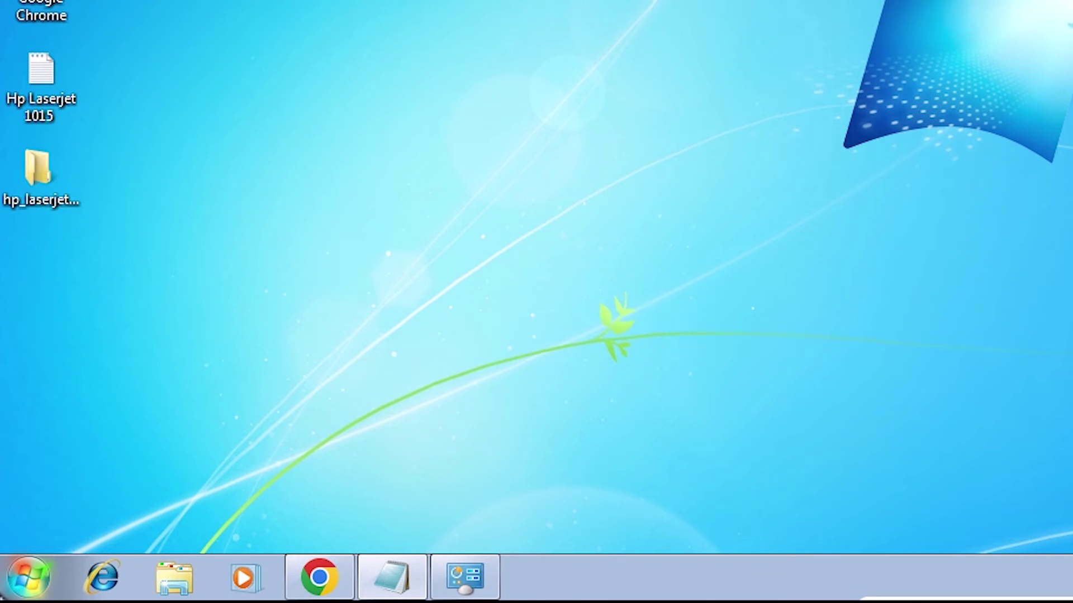
Return to Devices and Printers, where HP LaserJet 1015 is listed as the default printer
left_click(30, 577)
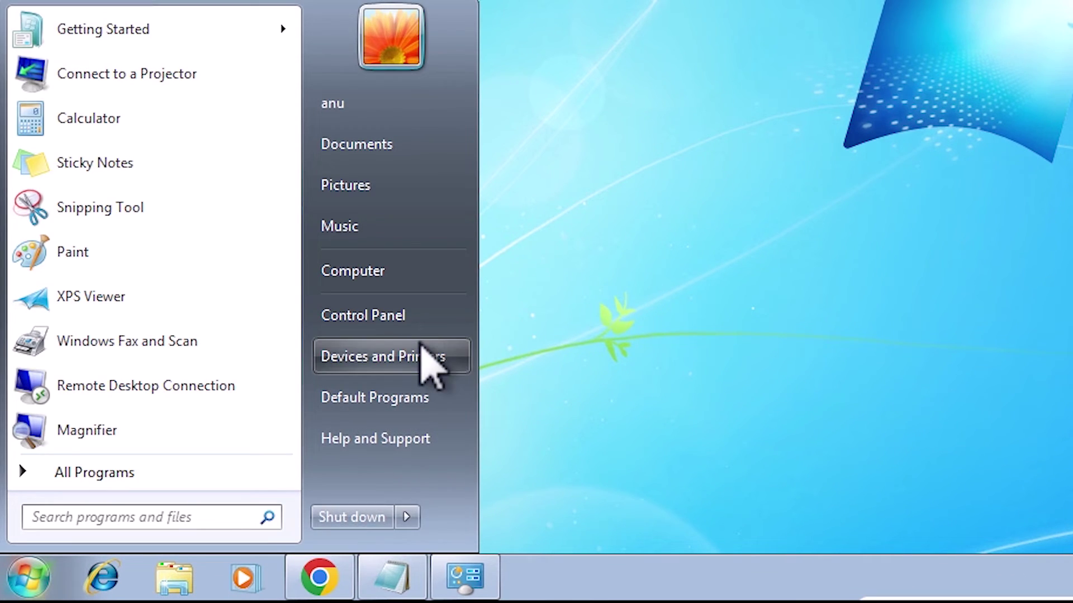
left_click(406, 323)
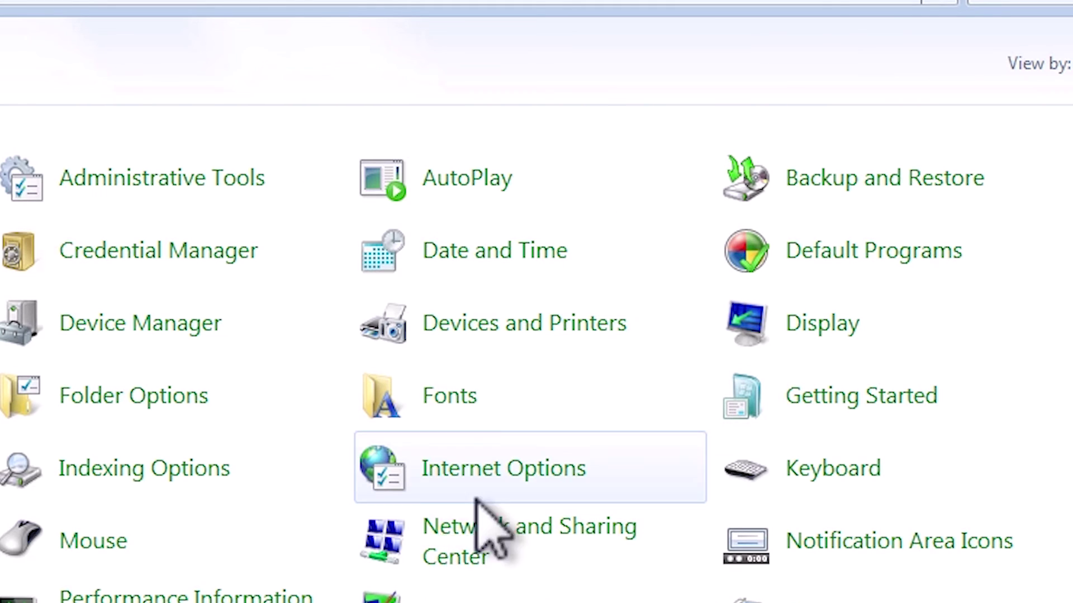
left_click(581, 339)
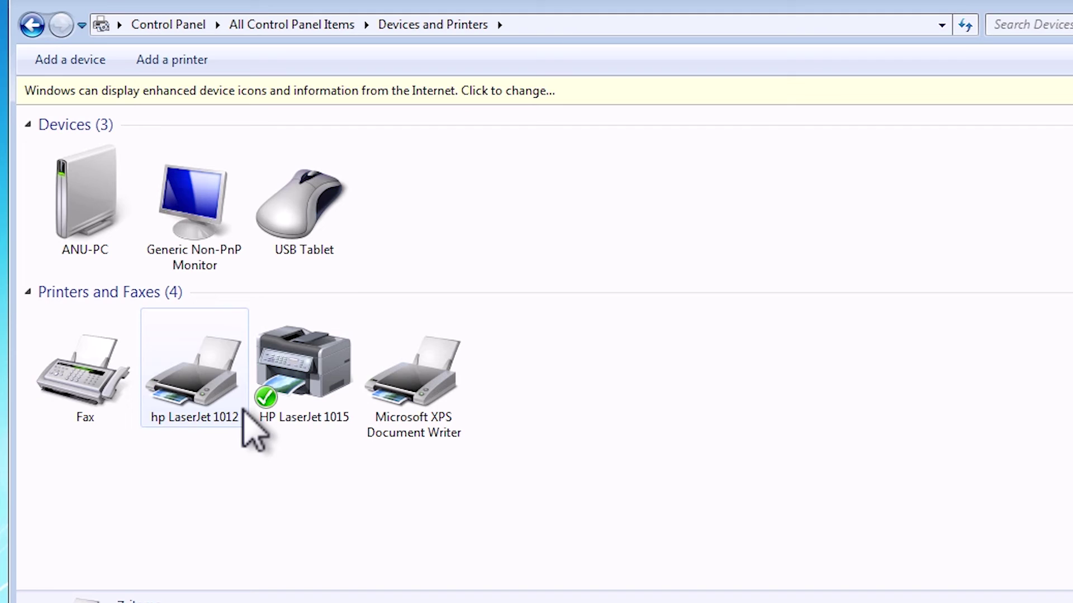